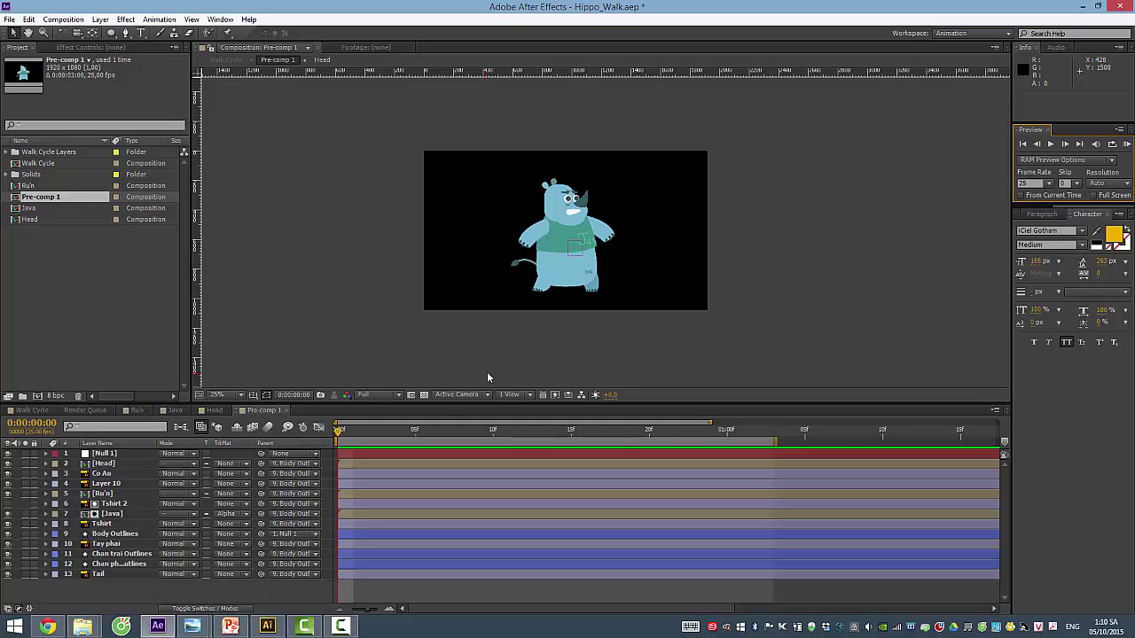
- Preview the walk animation in Pre-comp 1 and scrub through it from the start to 0:00:00:24
left_click(1126, 144)
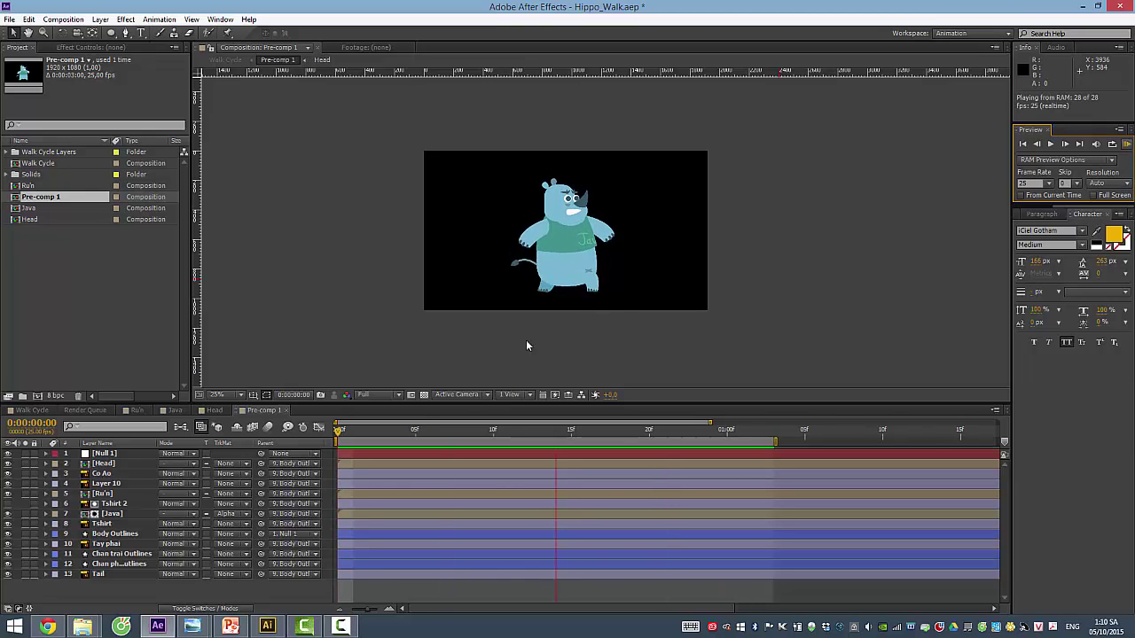
left_click(349, 434)
key("space")
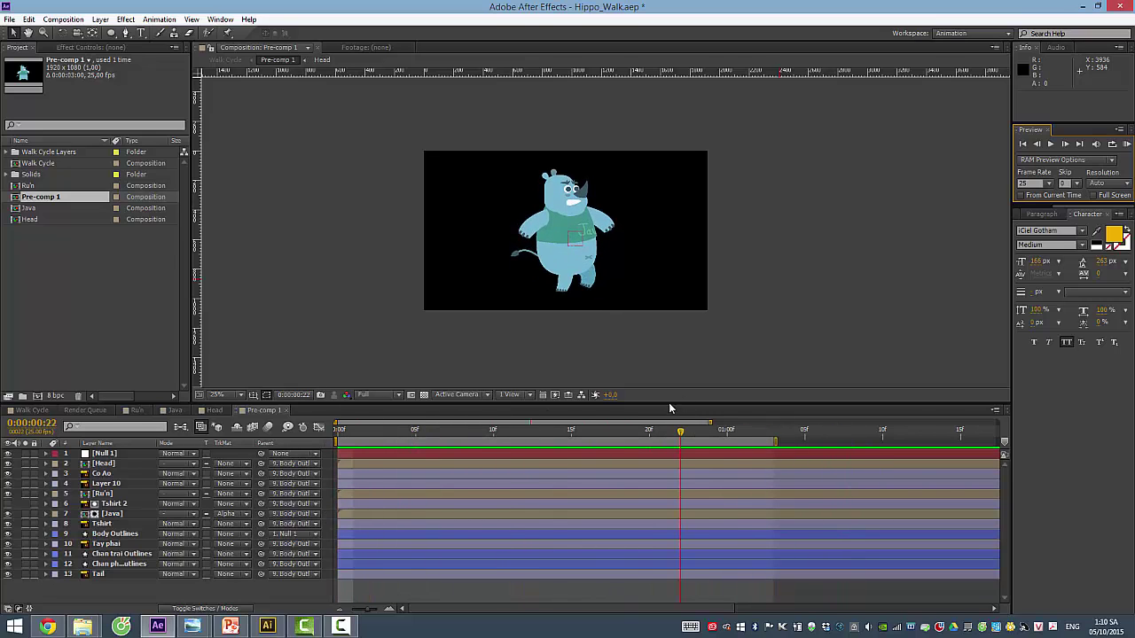
left_click(339, 426)
left_click_drag(339, 424, 714, 423)
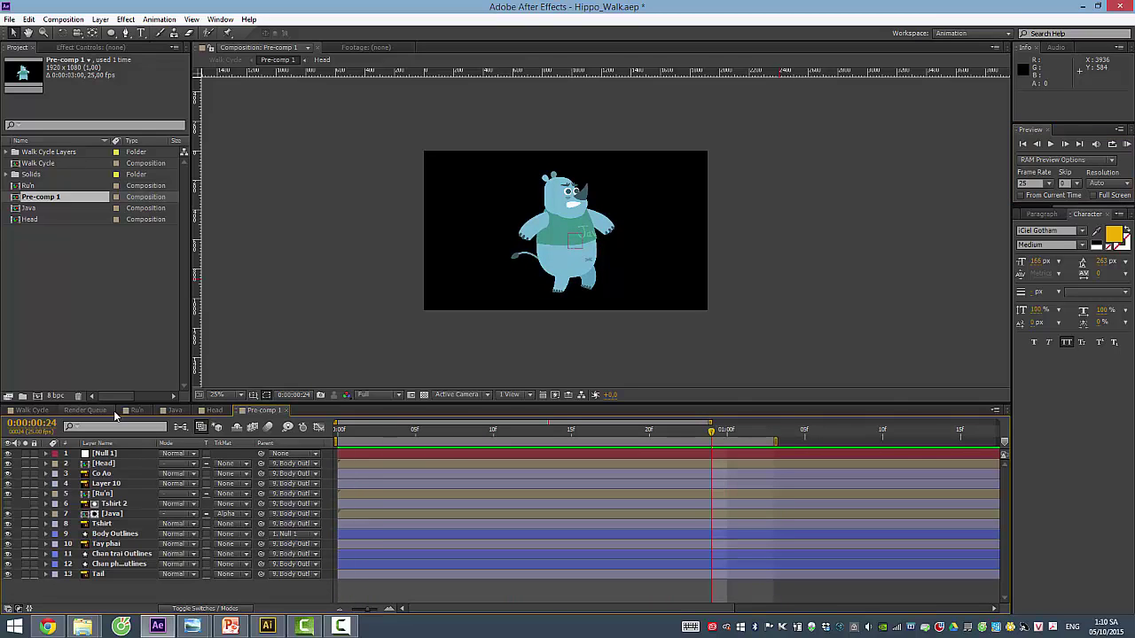
- Try moving the Pre-comp 1 layer horizontally in the Walk Cycle composition, and undo the moves
left_click(27, 410)
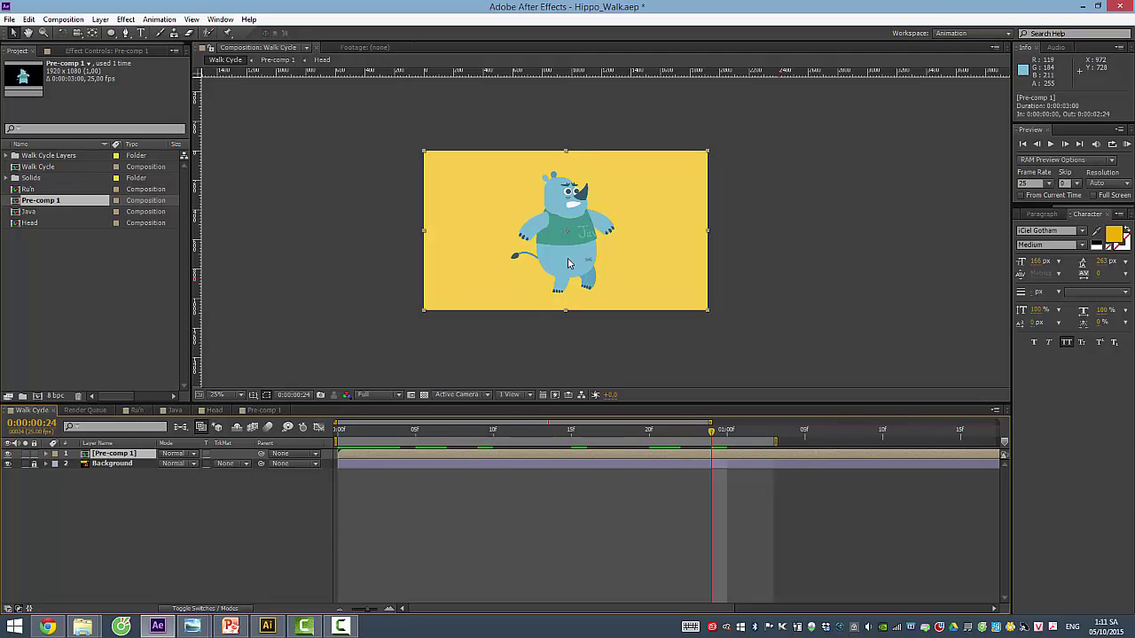
left_click_drag(572, 268, 652, 275)
key("ctrl+z")
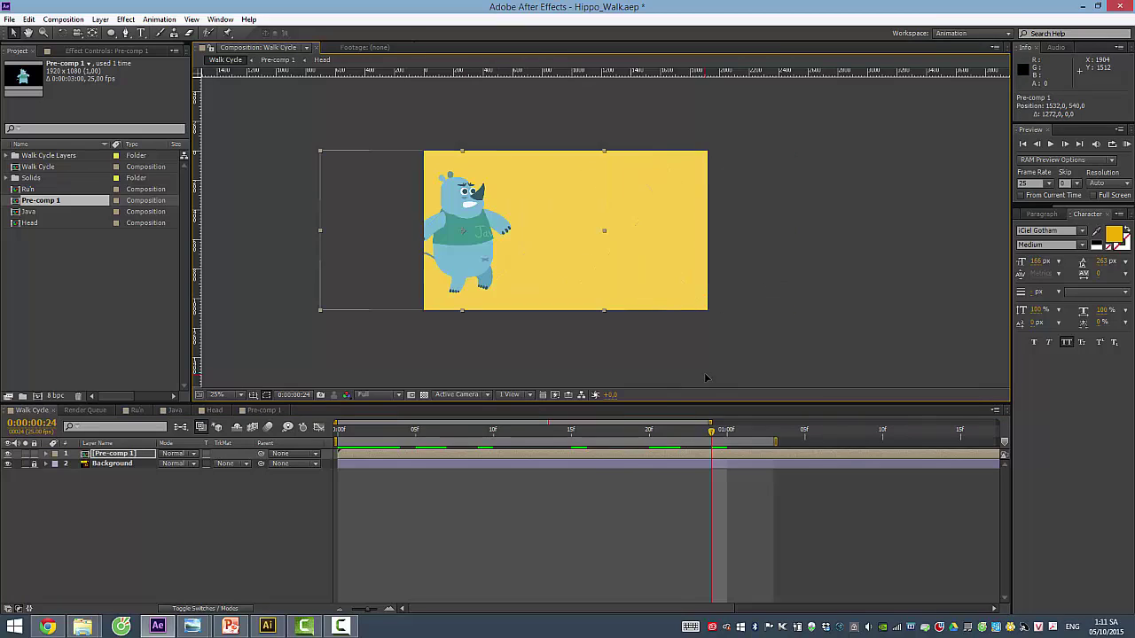
key("ctrl+z")
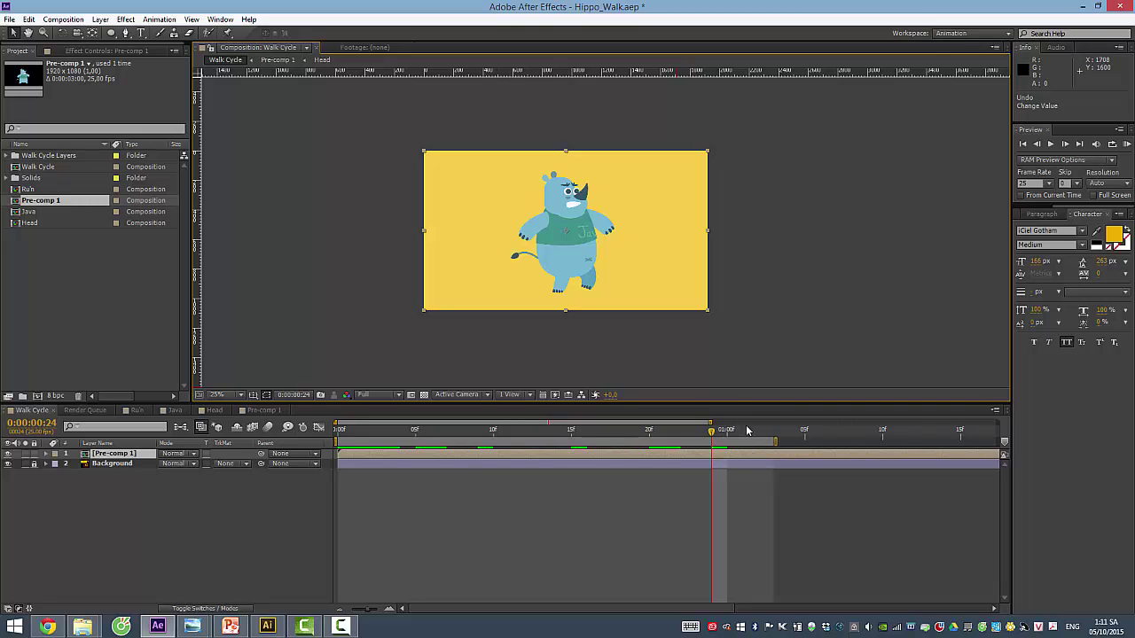
- Trim the Pre-comp 1 composition to its work area ending at 0:00:01:03 and play it back
double_click(762, 454)
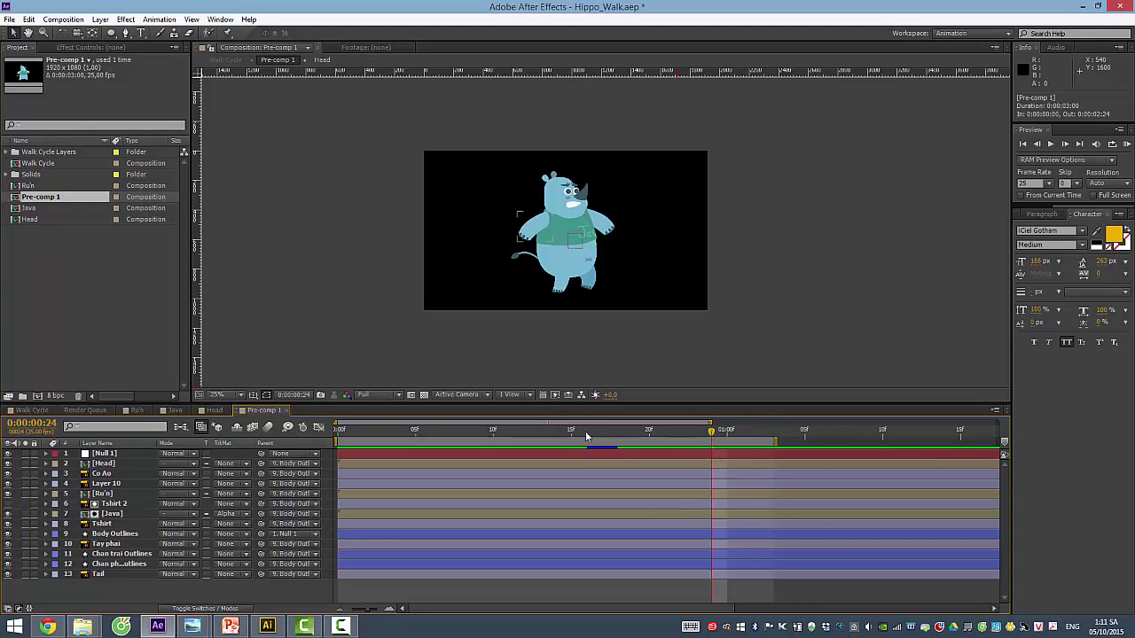
left_click_drag(346, 435, 770, 454)
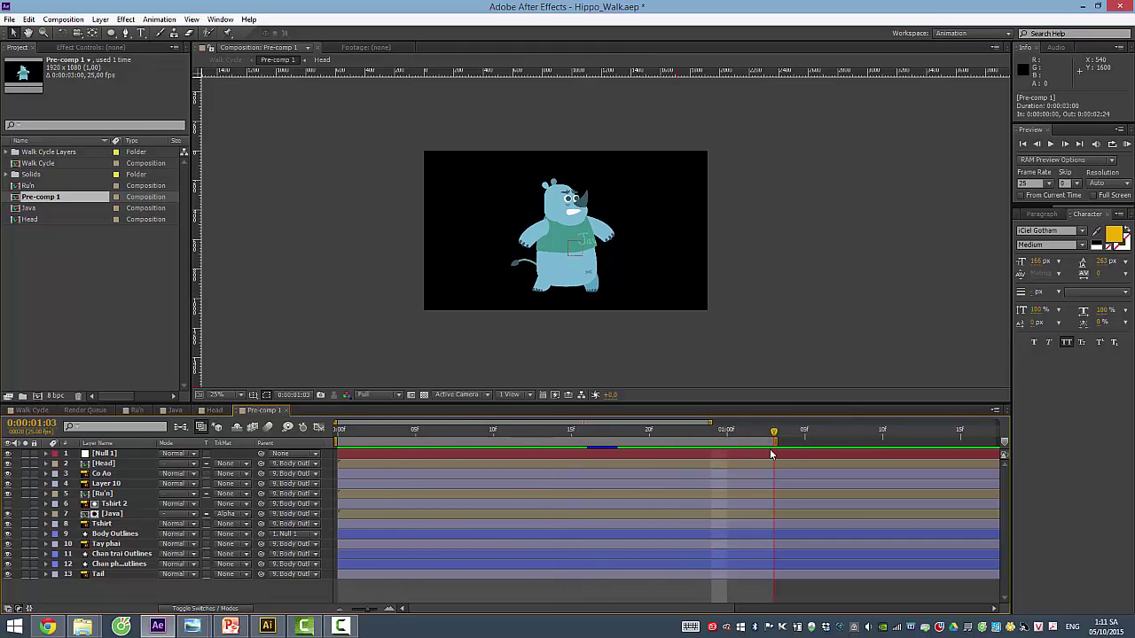
left_click(62, 18)
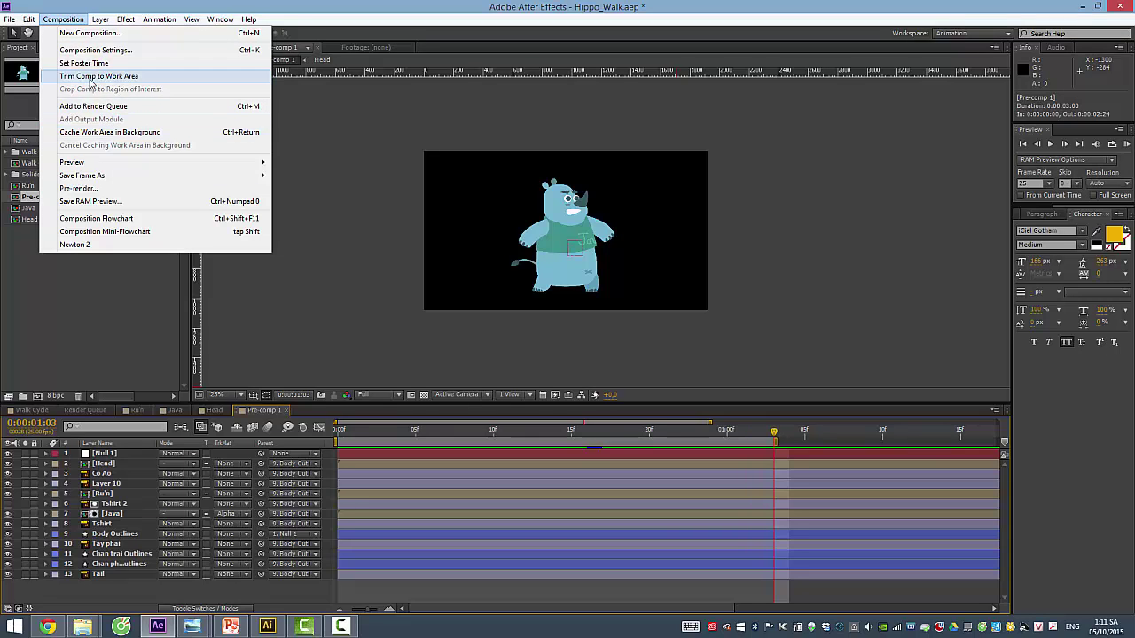
left_click(122, 80)
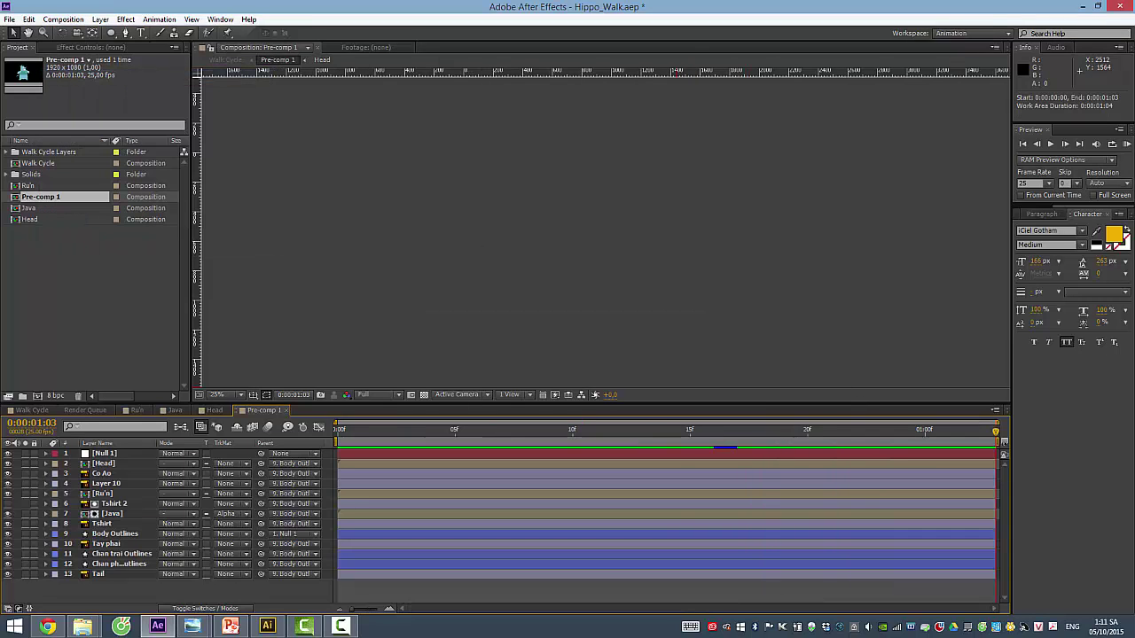
key("space")
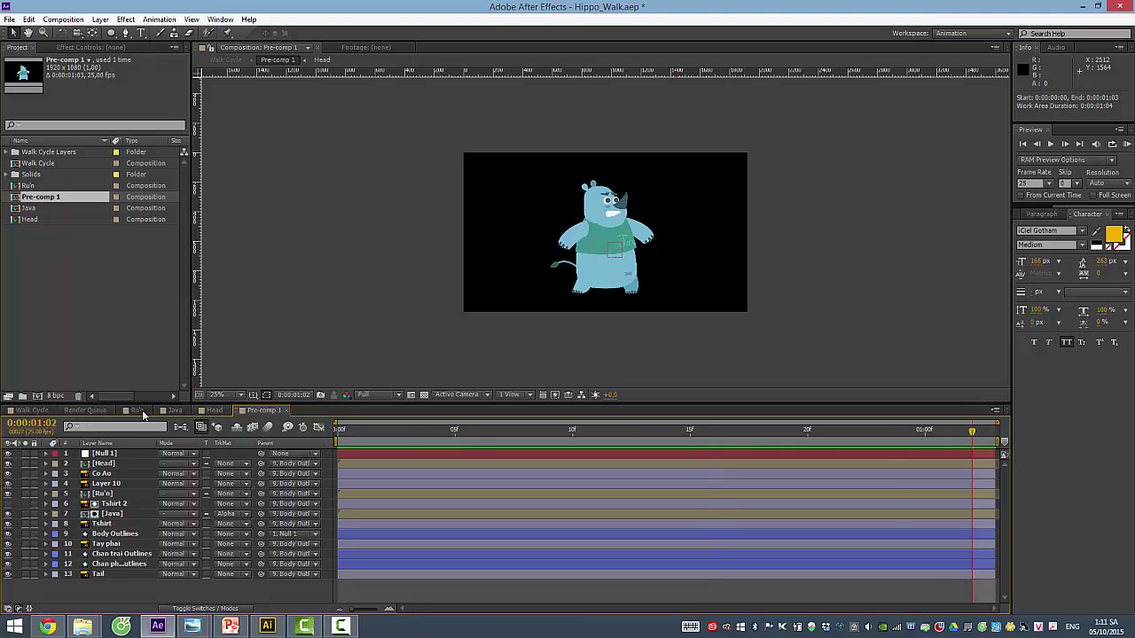
- Enable time remapping on the Pre-comp 1 layer in Walk Cycle and extend the layer to the composition's end
left_click(45, 410)
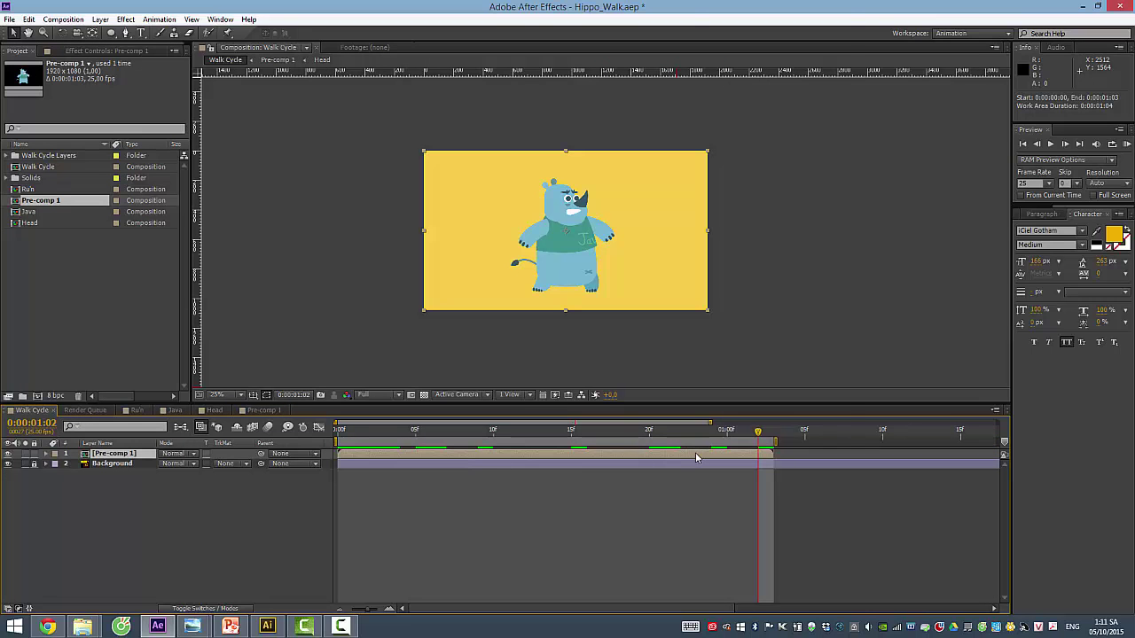
right_click(696, 458)
mouse_move(736, 91)
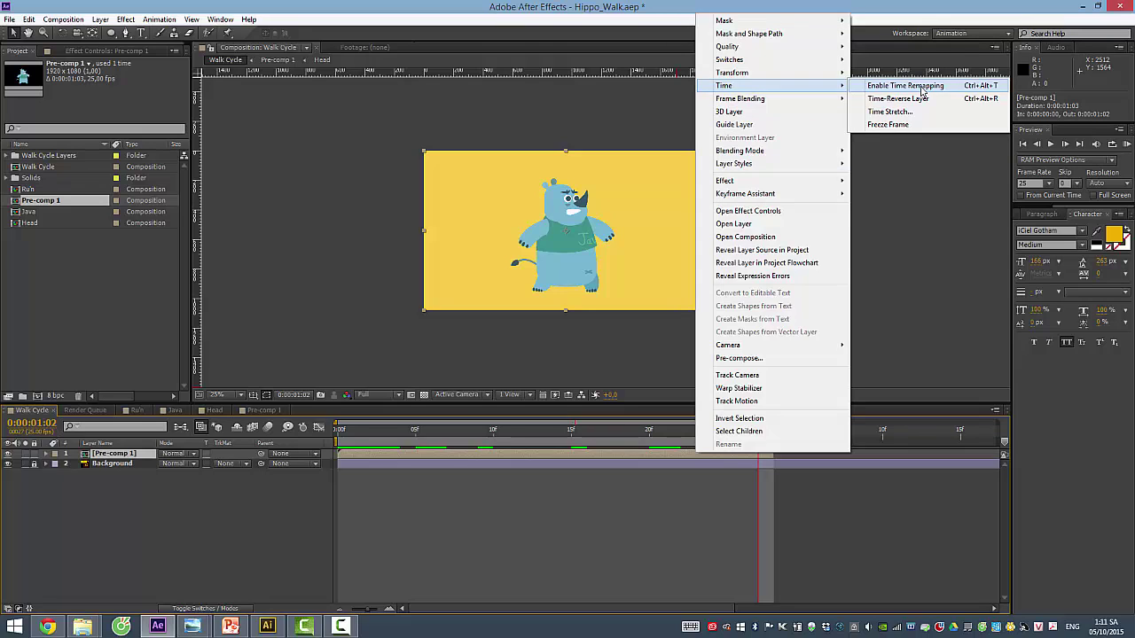
left_click(922, 89)
left_click_drag(366, 610, 356, 612)
left_click_drag(878, 423, 1090, 431)
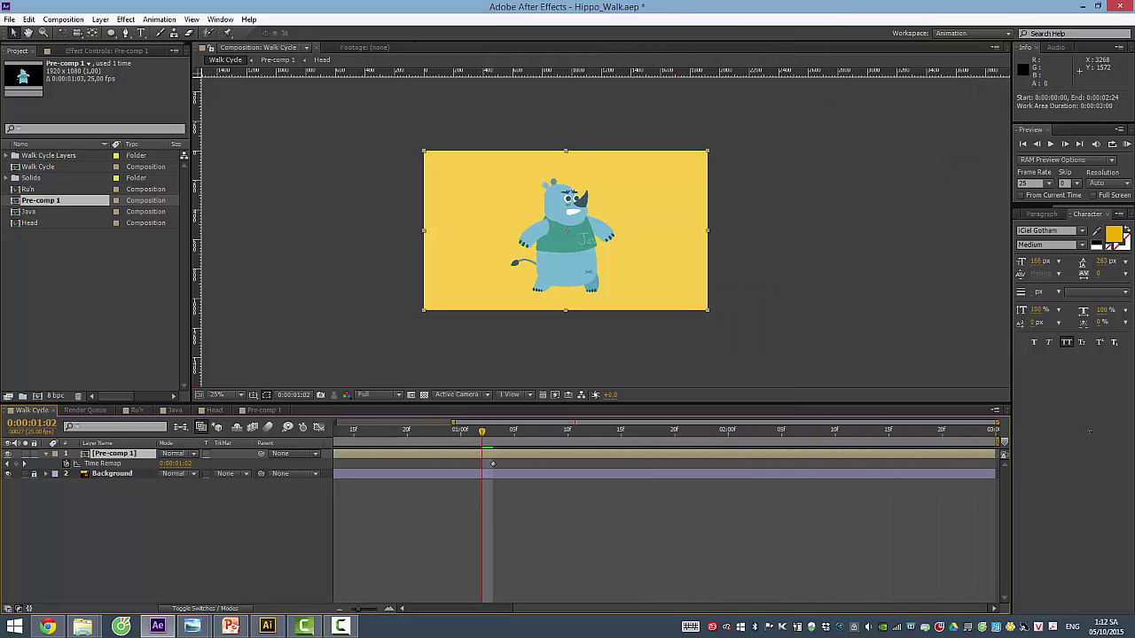
left_click_drag(358, 612, 354, 612)
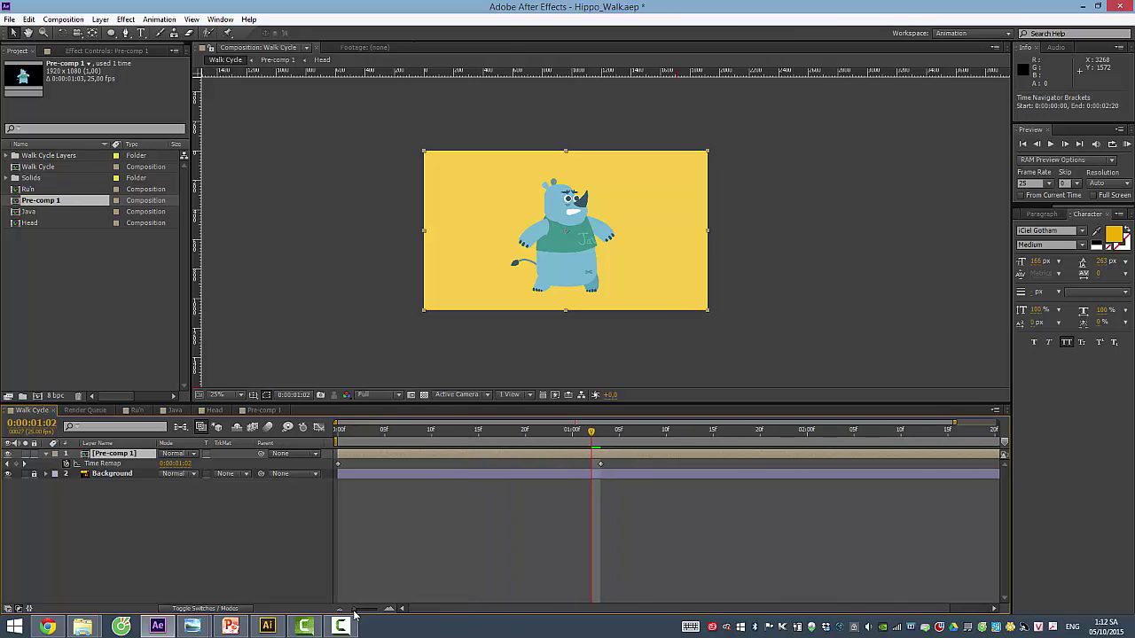
- Add the expression loop_out(); to the Time Remap property of the Pre-comp 1 layer
mouse_move(573, 436)
left_mouse_down()
mouse_move(886, 435)
mouse_move(666, 435)
mouse_move(561, 449)
left_mouse_up()
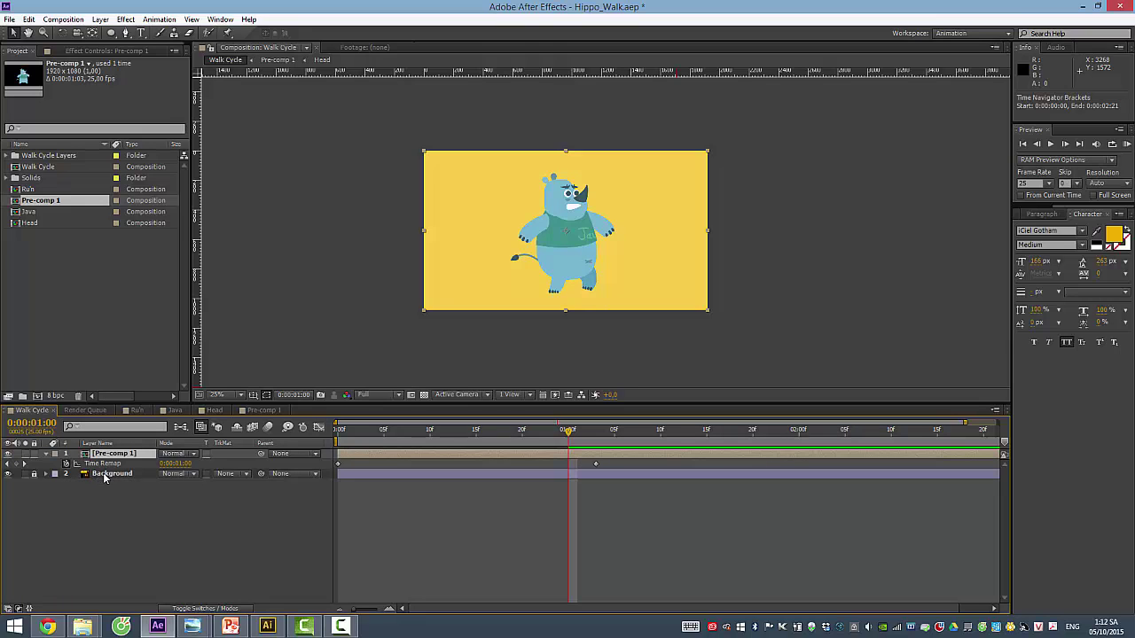
left_click(66, 463, "alt")
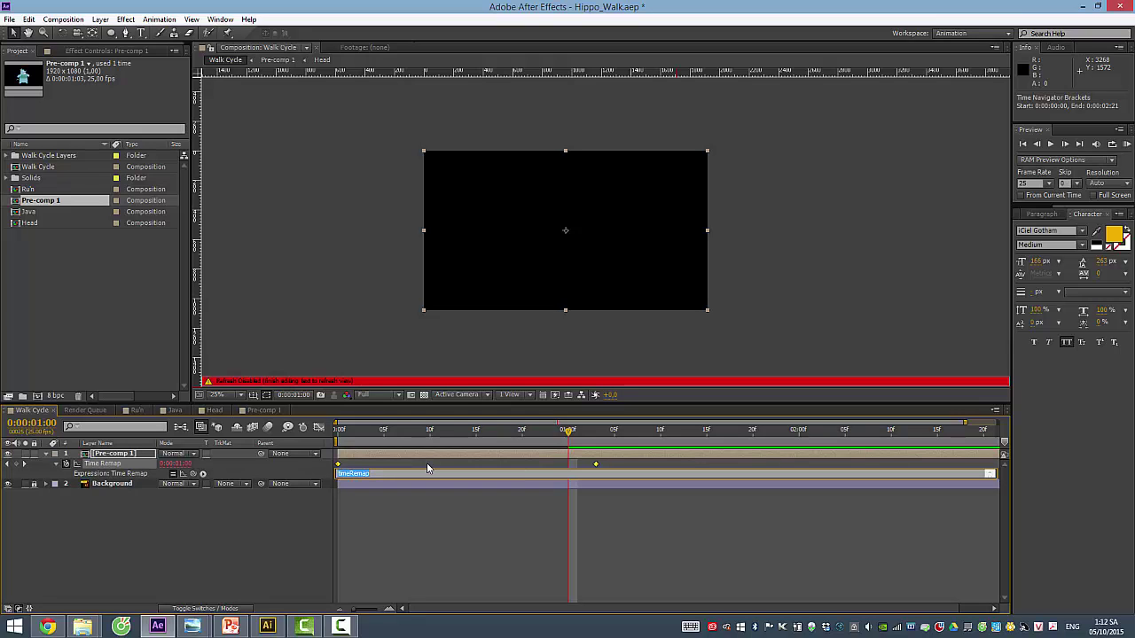
type("loop_out")
left_click(515, 536)
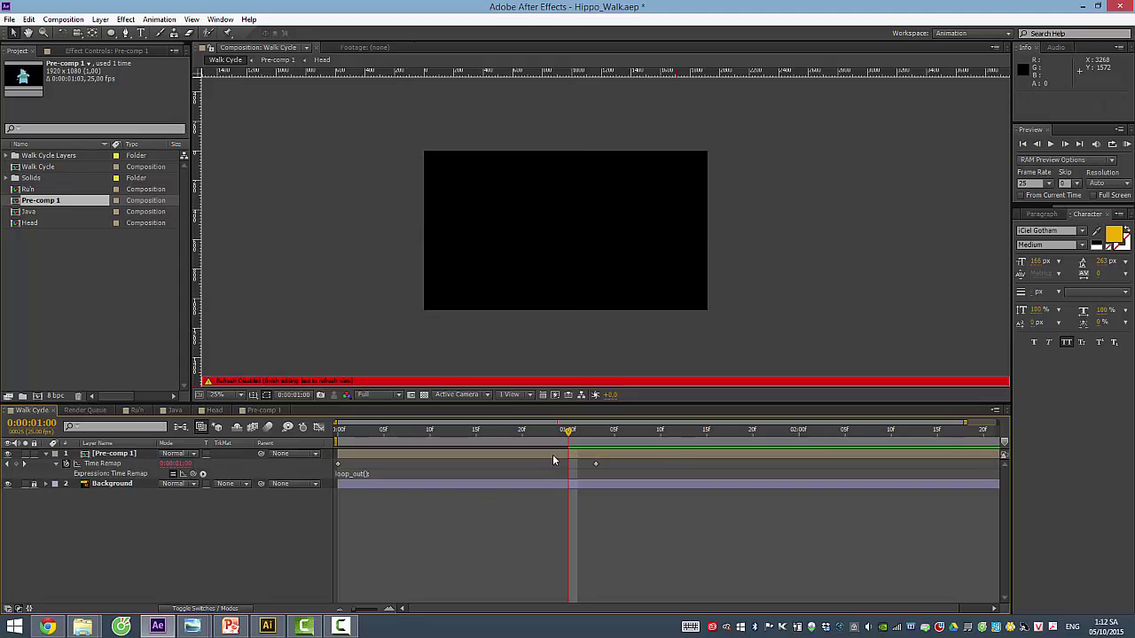
- Add a Time Remap keyframe at 0:00:01:02 and delete the end keyframe at 0:00:01:03
left_click(596, 438)
mouse_move(595, 438)
left_mouse_down()
mouse_move(385, 438)
mouse_move(609, 437)
mouse_move(594, 432)
left_mouse_up()
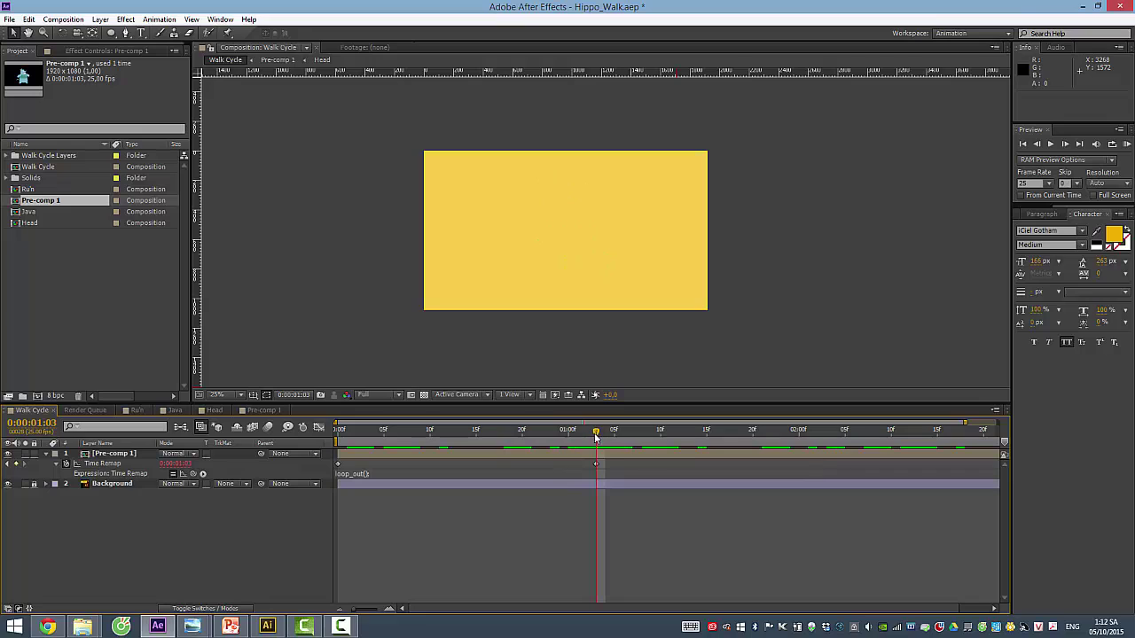
left_click(593, 464)
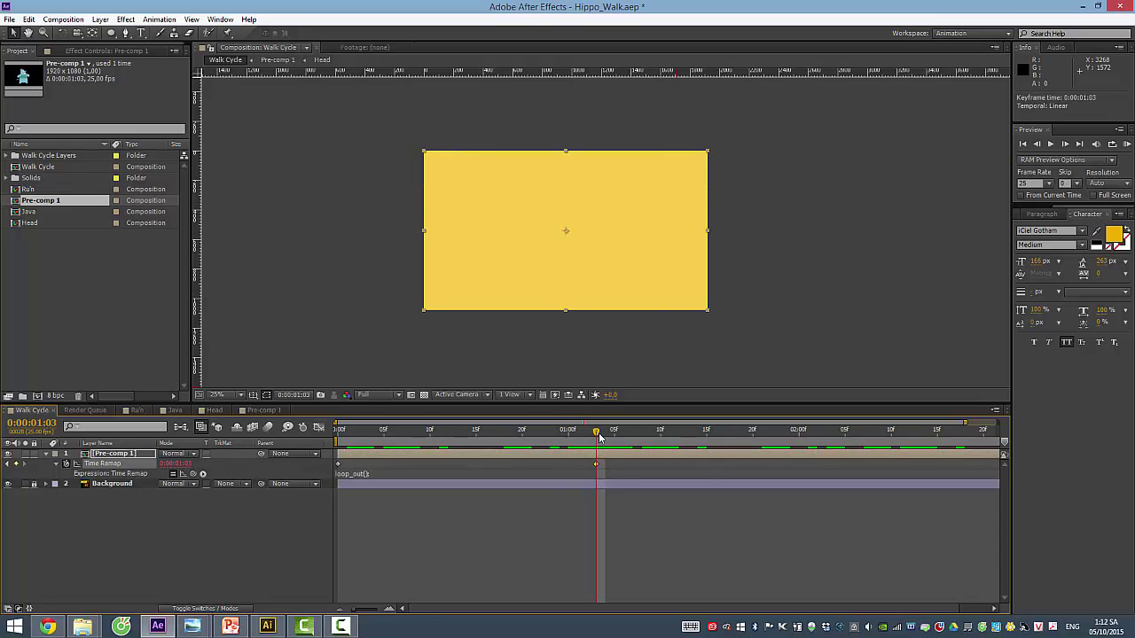
left_click_drag(599, 436, 588, 434)
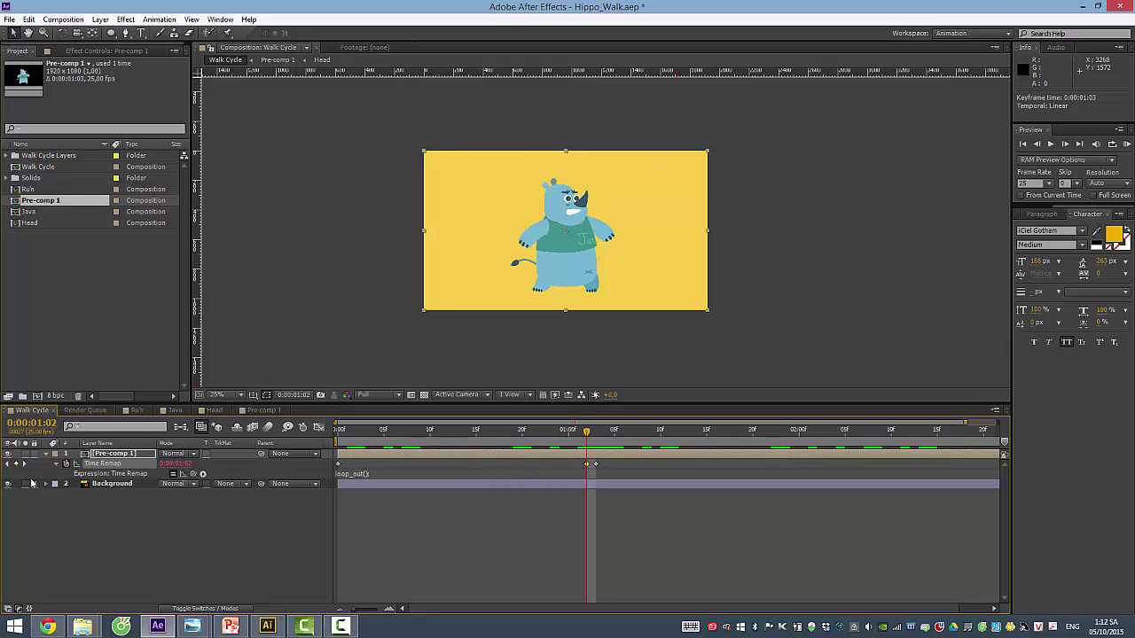
left_click(594, 466)
- RAM preview the looping walk in the Walk Cycle composition from the first frame
left_click_drag(587, 432, 338, 435)
left_click(1126, 144)
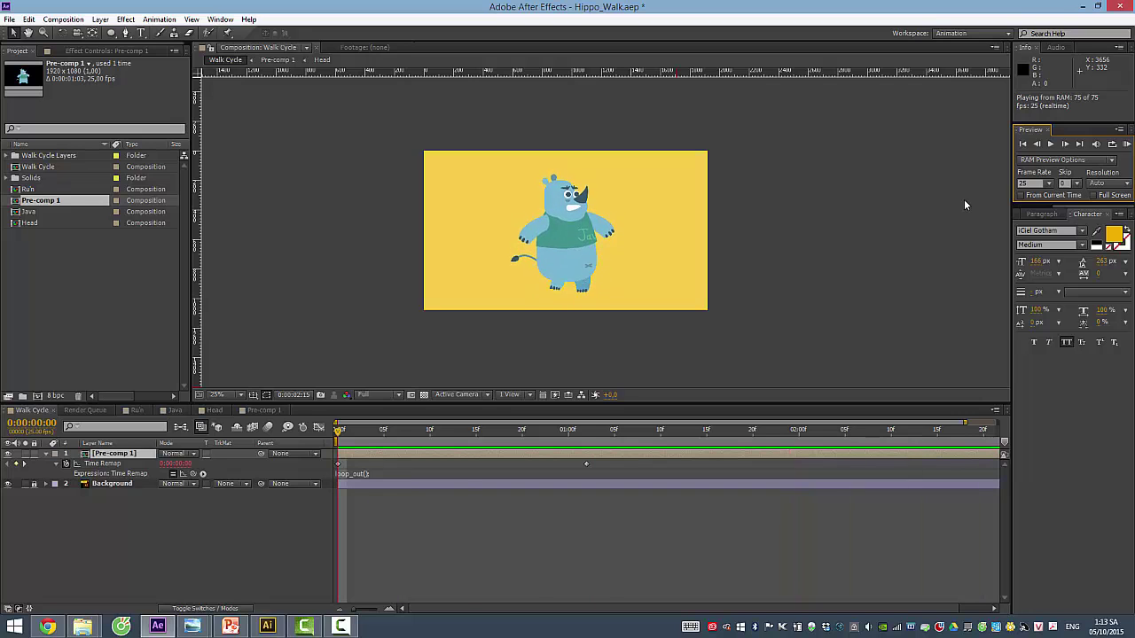
key("space")
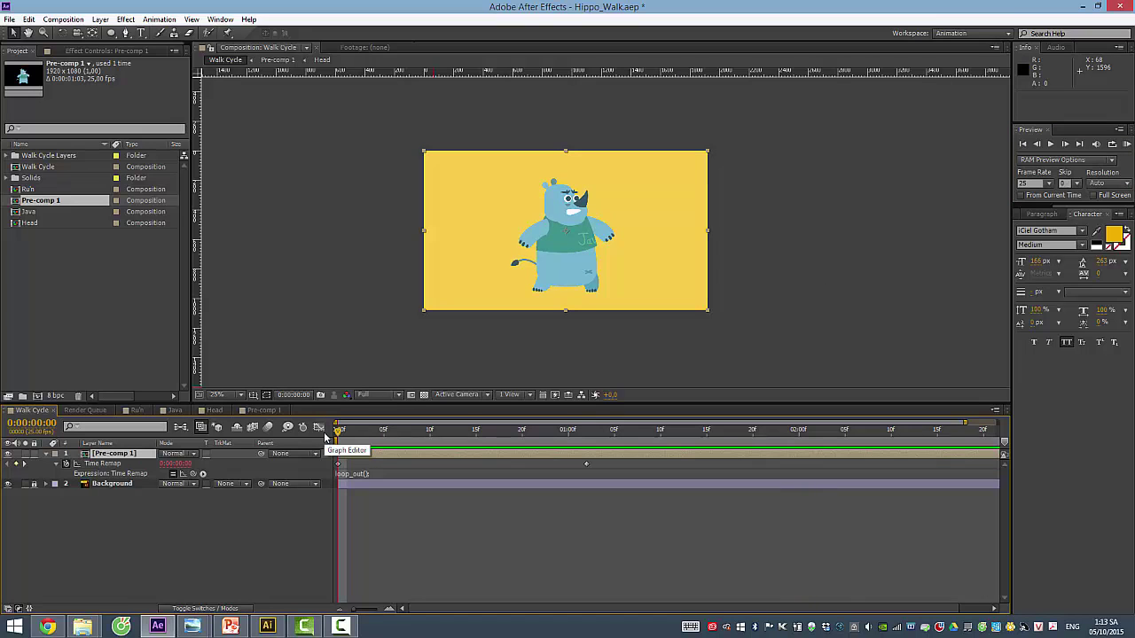
- Start Position keyframes on the Pre-comp 1 layer at 0:00:00:00 with the character shifted to the left, and play it back
key("p")
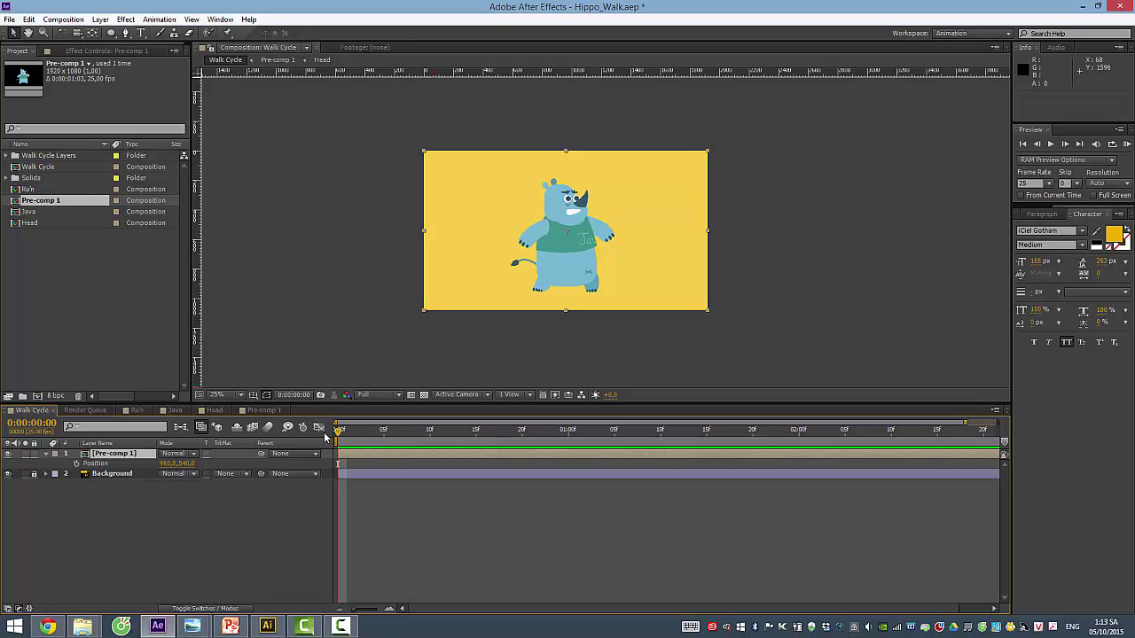
left_click(77, 463)
left_click_drag(485, 329, 400, 329)
key("space")
key("space")
- Move the Pre-comp 1 layer to the right at 0:00:02:19 to keyframe its walk across the frame, and RAM preview it
left_click_drag(370, 611, 349, 611)
left_click_drag(734, 431, 942, 432)
left_click_drag(537, 266, 708, 264)
left_click(819, 256)
left_click(1127, 145)
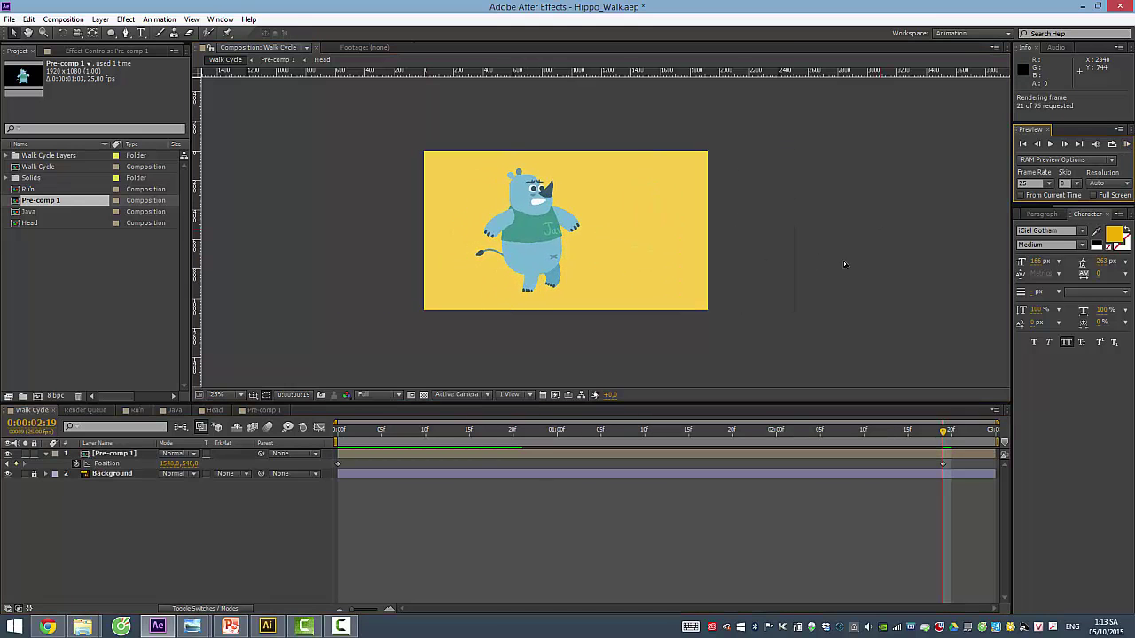